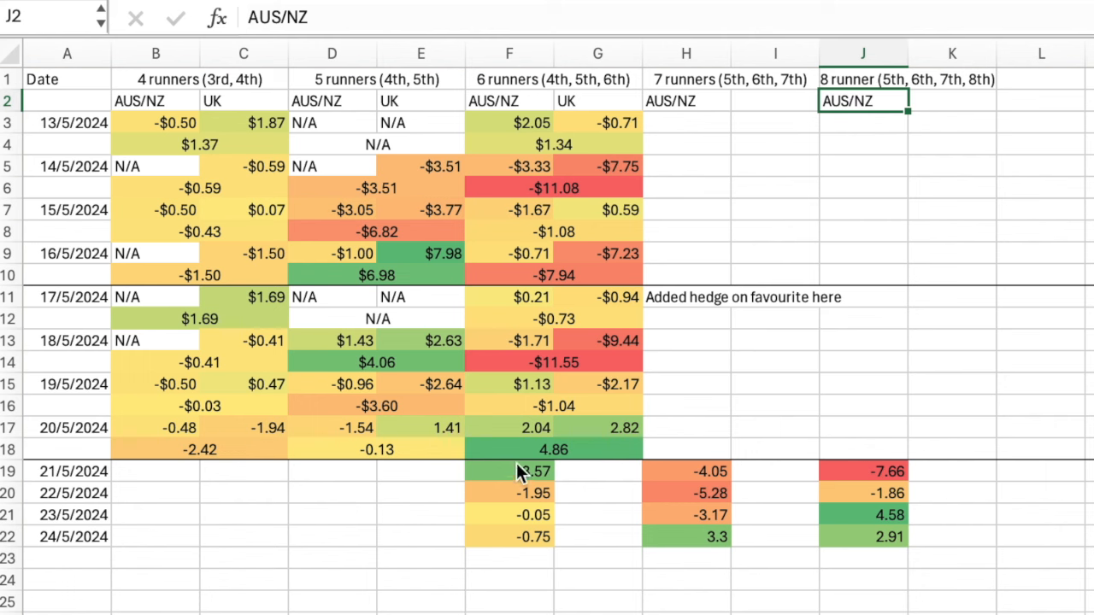
Review the 6- and 8-runner late-May results, including the 21 May loss -7.66 and 23 May profit 4.58
{"action": "left_click_drag", "start_coordinate": [523, 471], "coordinate": [876, 544]}
{"action": "left_click", "coordinate": [972, 501]}
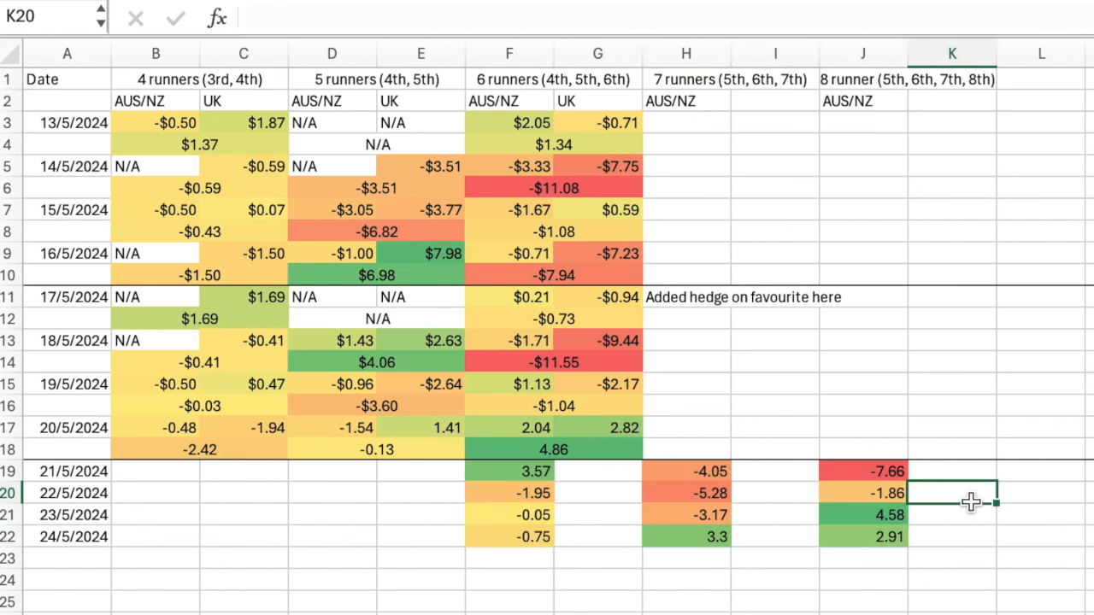
{"action": "left_click", "coordinate": [889, 518]}
{"action": "left_click_drag", "start_coordinate": [886, 527], "coordinate": [884, 544]}
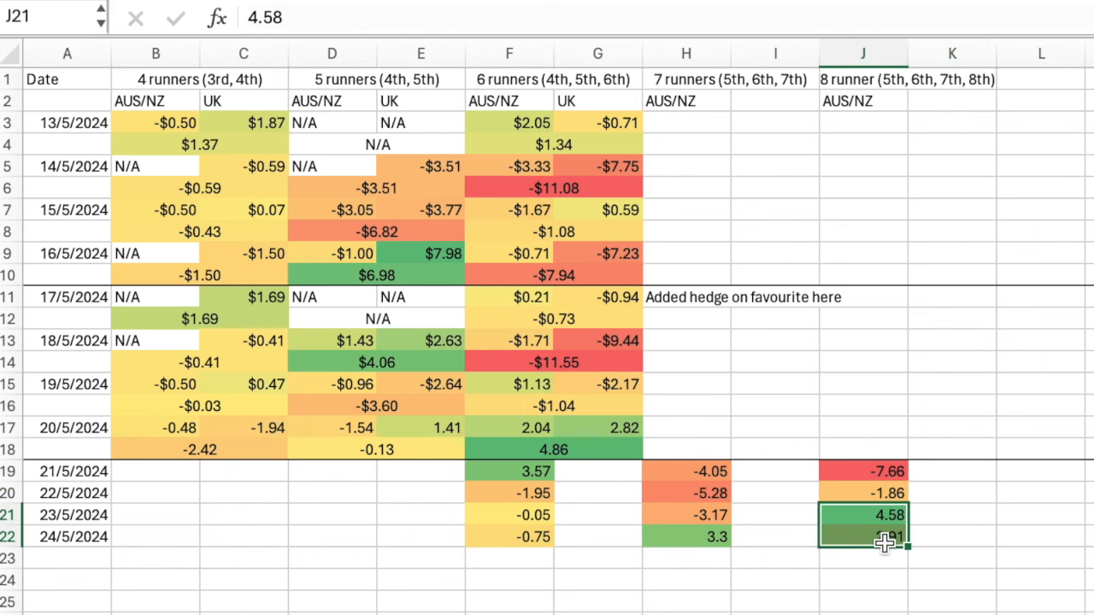
{"action": "left_click", "coordinate": [946, 522]}
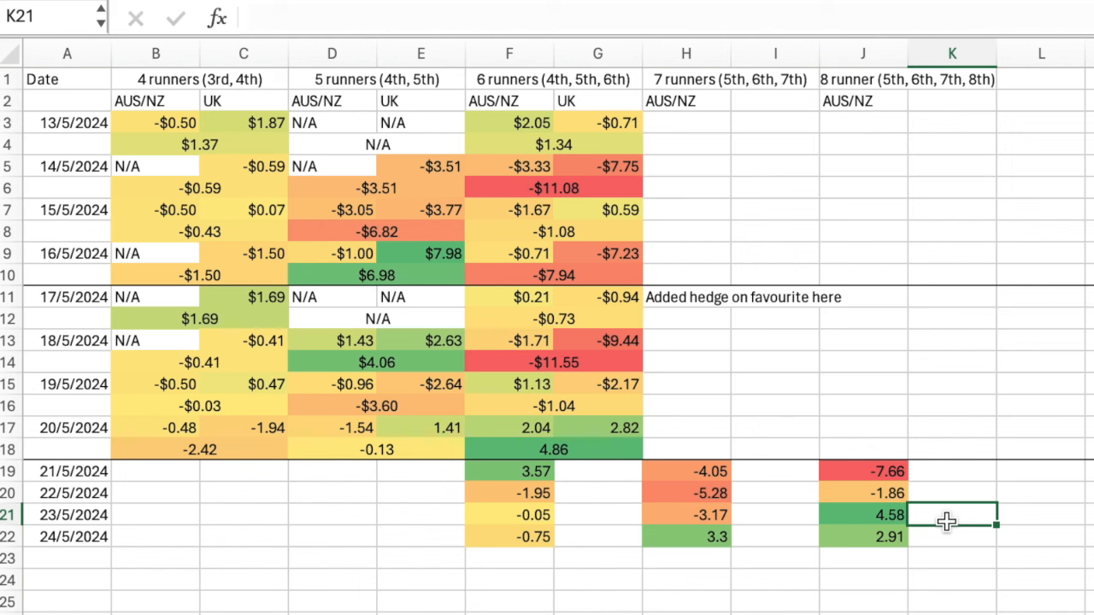
{"action": "left_click", "coordinate": [860, 477]}
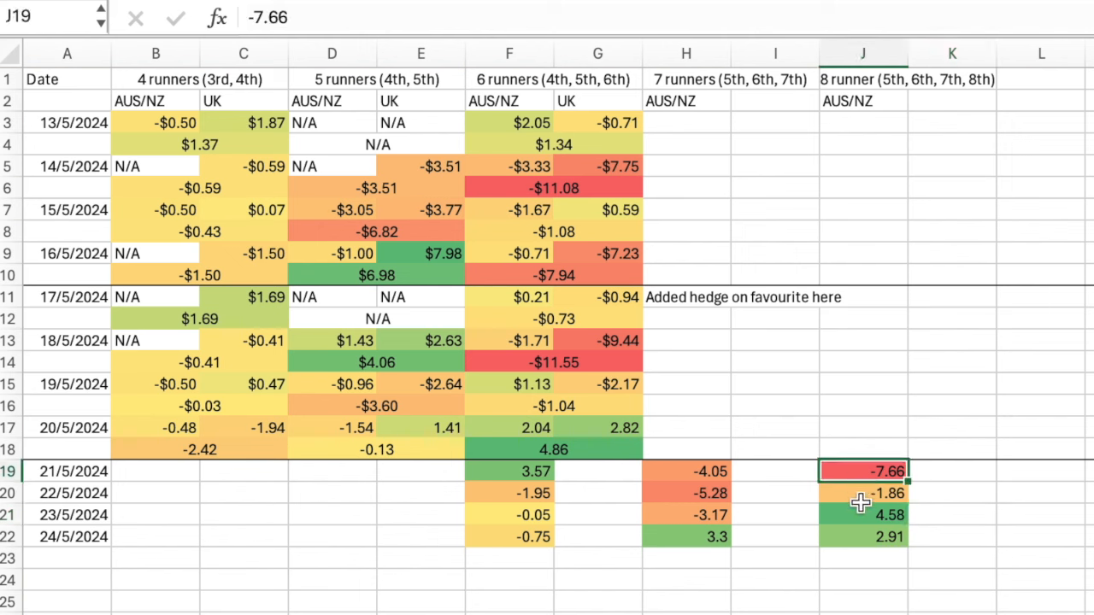
{"action": "left_click", "coordinate": [863, 514]}
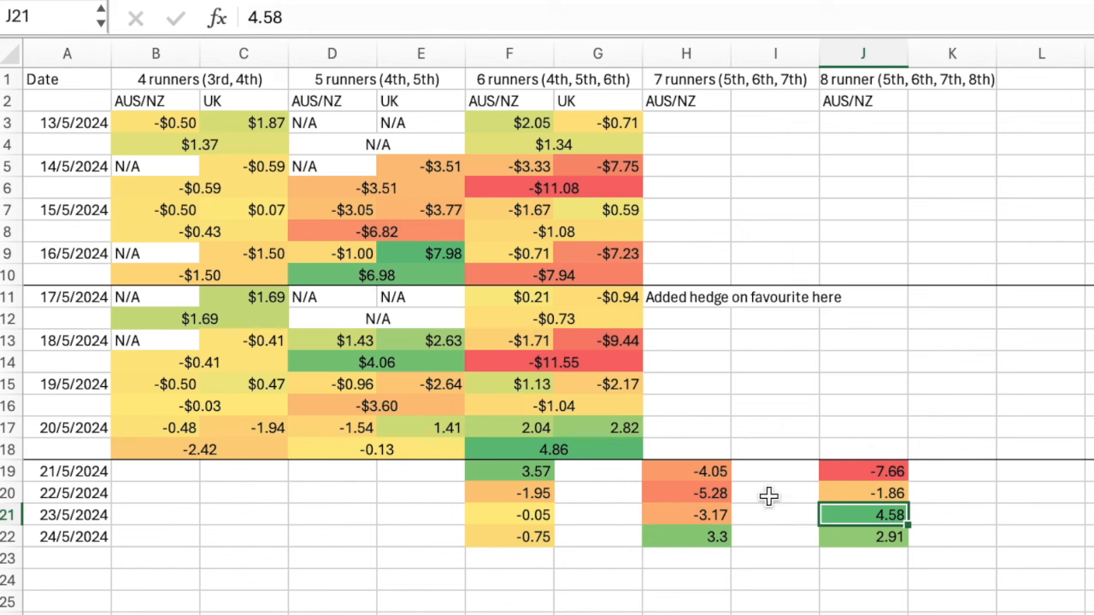
Review the four 7-runner AUS/NZ results on the 6/7/8-runner sheet
{"action": "left_click_drag", "start_coordinate": [715, 479], "coordinate": [713, 530]}
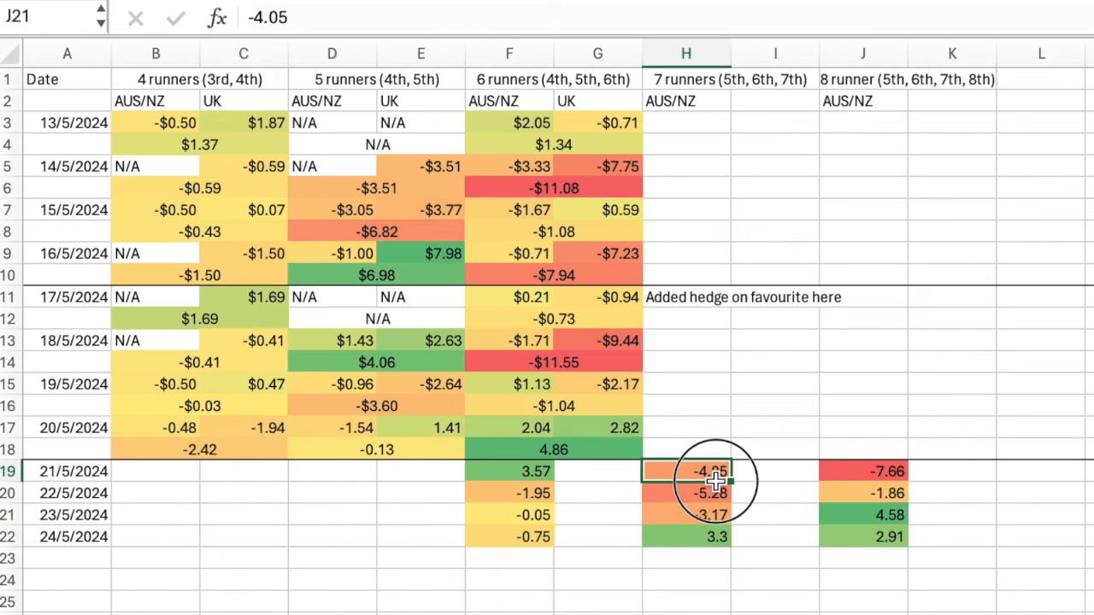
{"action": "left_click", "coordinate": [684, 562]}
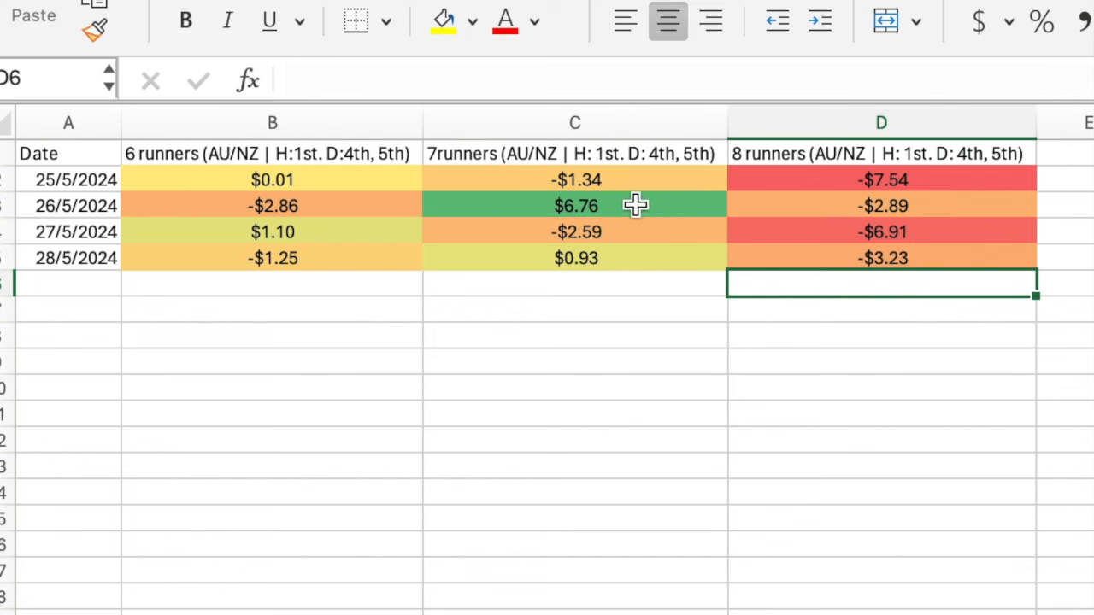
{"action": "left_click", "coordinate": [635, 206]}
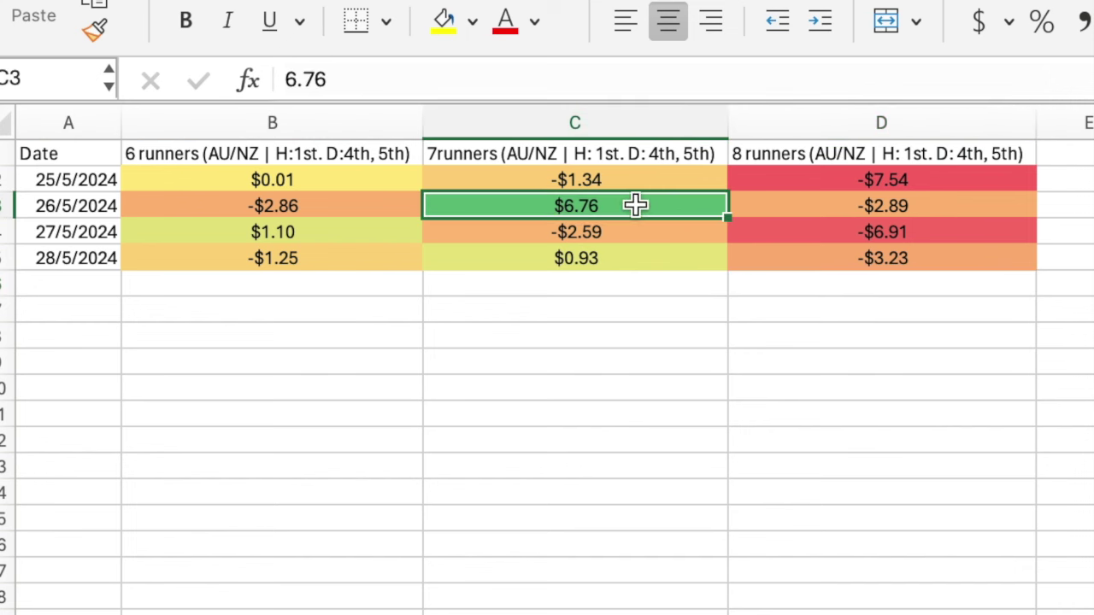
{"action": "left_click", "coordinate": [633, 259]}
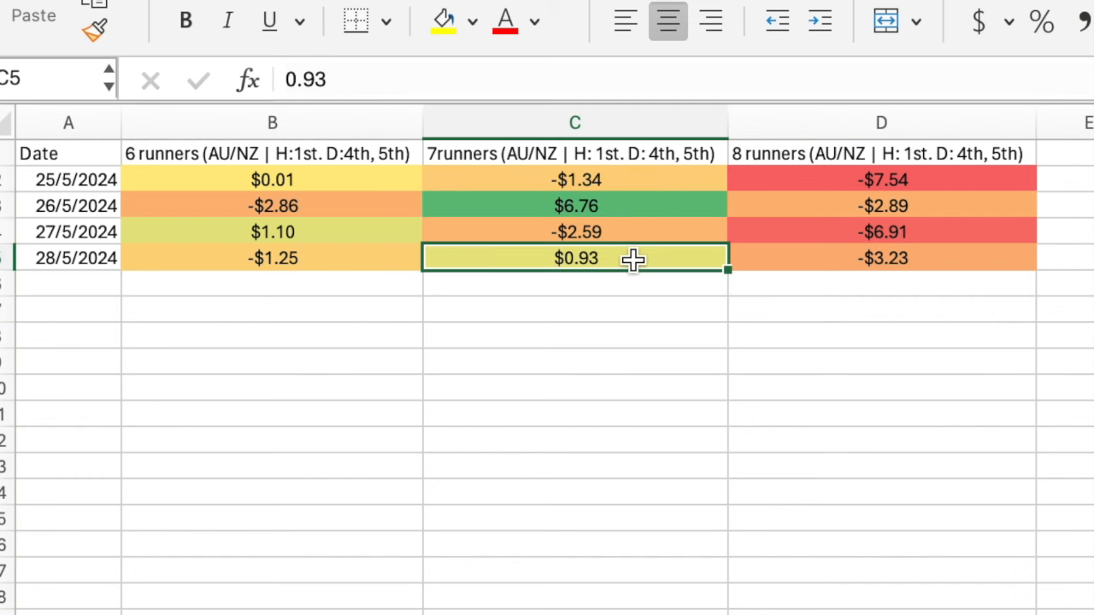
{"action": "left_click", "coordinate": [638, 178]}
{"action": "left_click", "coordinate": [636, 231]}
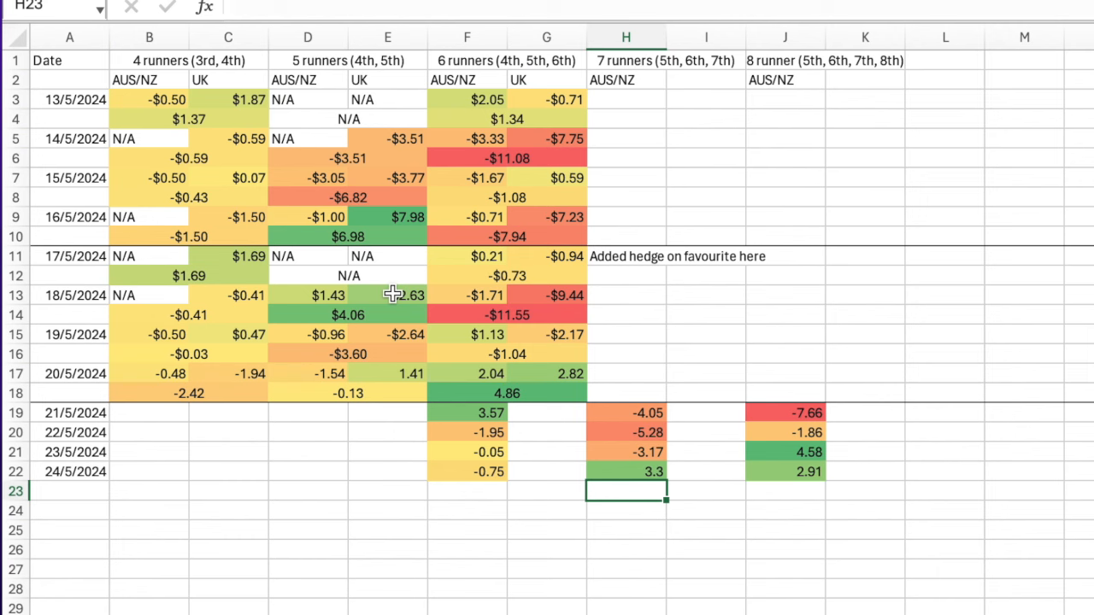
Review the 17–20 May five-runner results ($4.06, -1.54, $2.63 and the 17 May N/A cells) on the first sheet
{"action": "left_click_drag", "start_coordinate": [392, 294], "coordinate": [389, 391]}
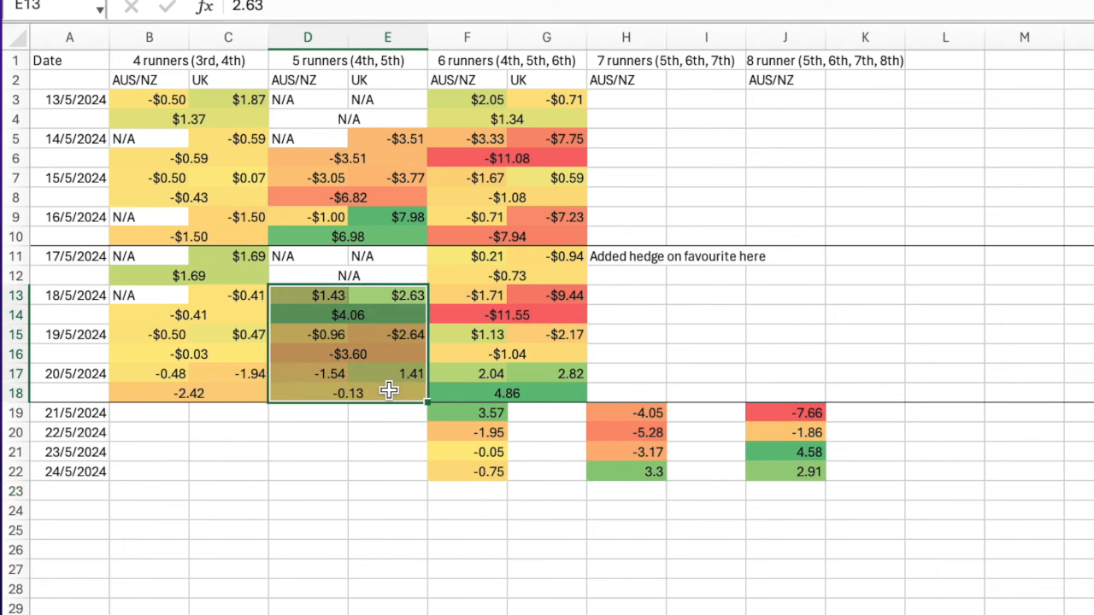
{"action": "left_click", "coordinate": [393, 315]}
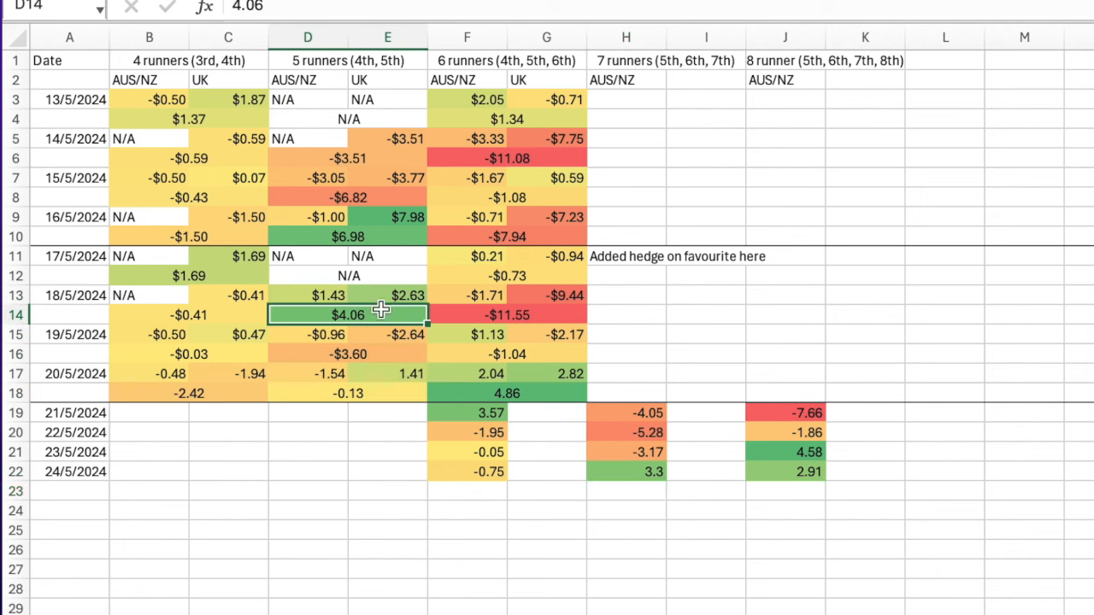
{"action": "left_click", "coordinate": [381, 310]}
{"action": "left_click", "coordinate": [330, 373]}
{"action": "left_click", "coordinate": [398, 295]}
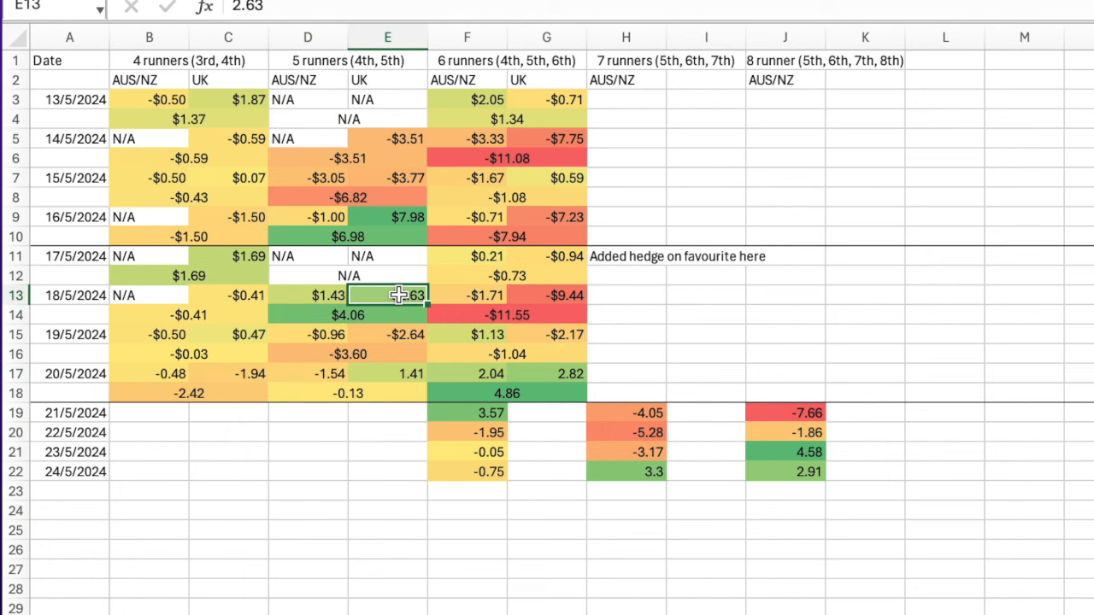
{"action": "left_click", "coordinate": [393, 273]}
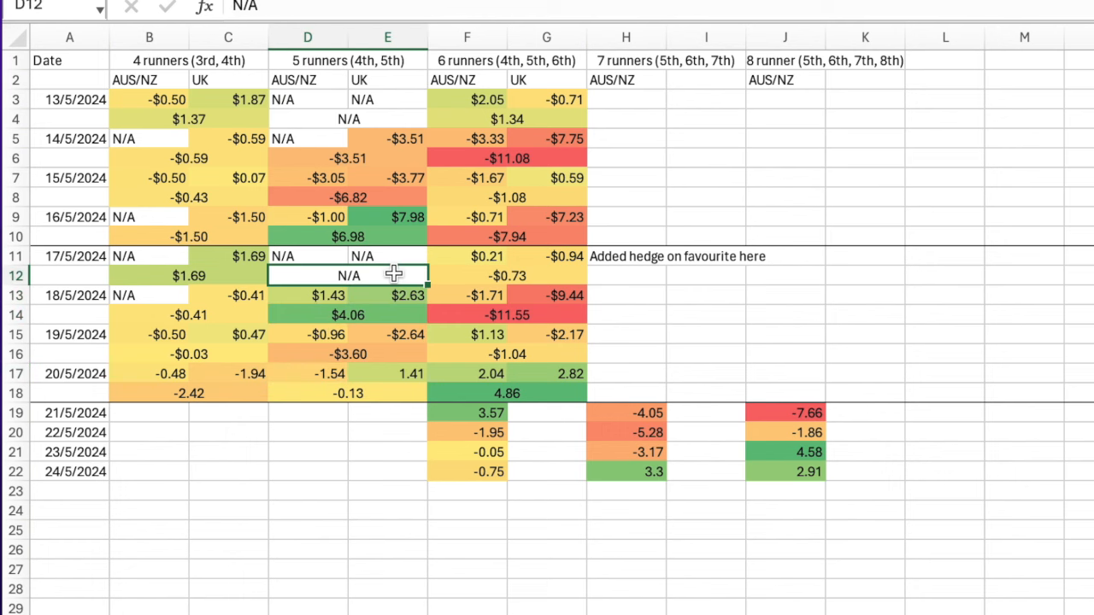
{"action": "left_click", "coordinate": [395, 256]}
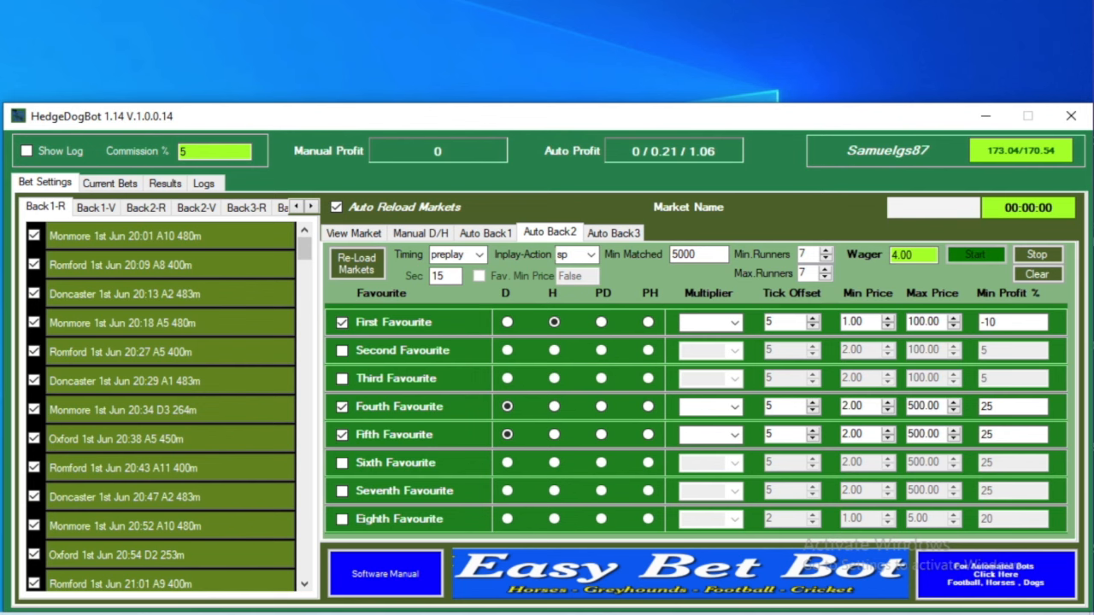
{"action": "left_click", "coordinate": [490, 227]}
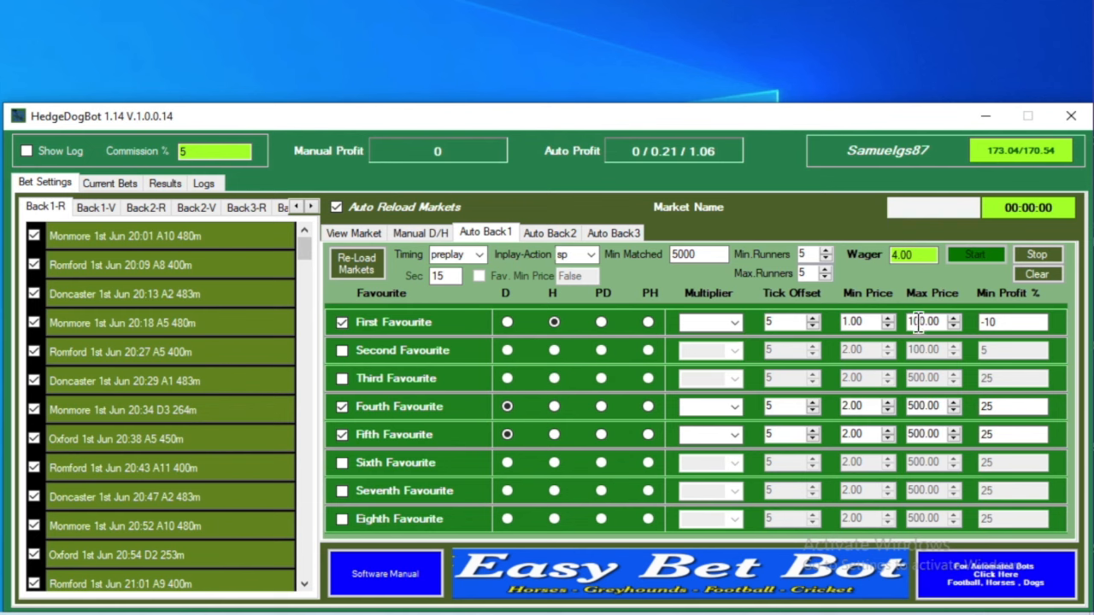
{"action": "left_click", "coordinate": [1009, 323]}
{"action": "left_click", "coordinate": [716, 255]}
{"action": "left_click", "coordinate": [89, 206]}
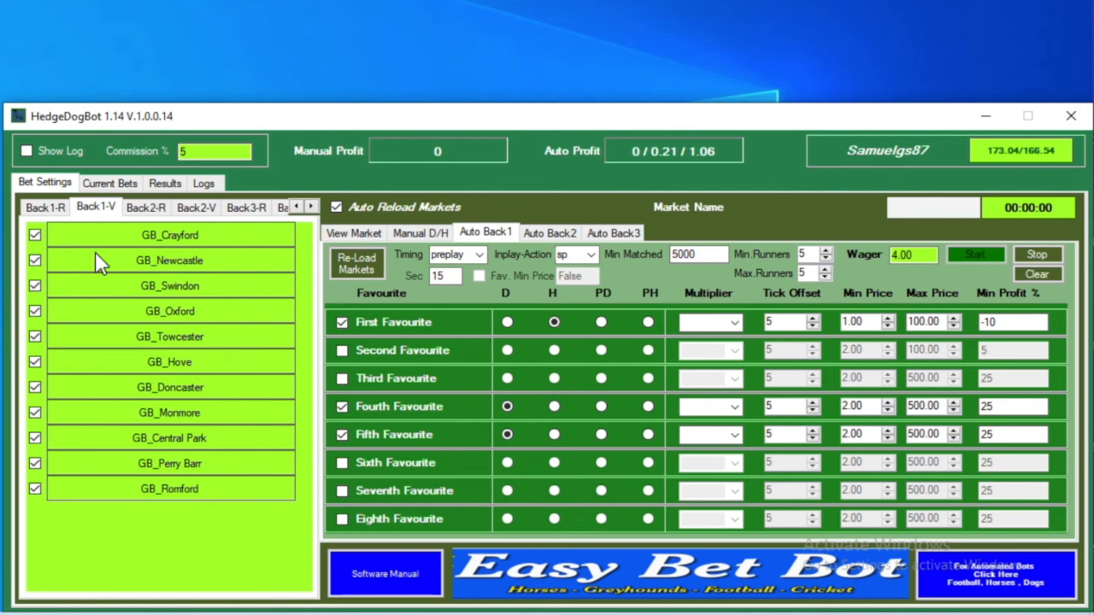
{"action": "left_click", "coordinate": [40, 209]}
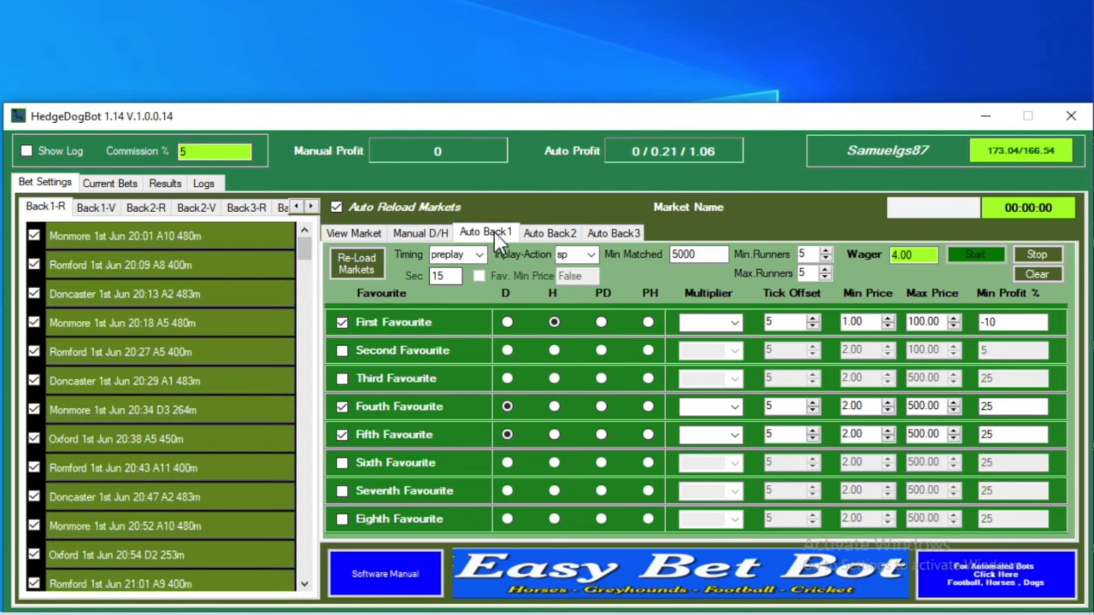
{"action": "left_click", "coordinate": [508, 407]}
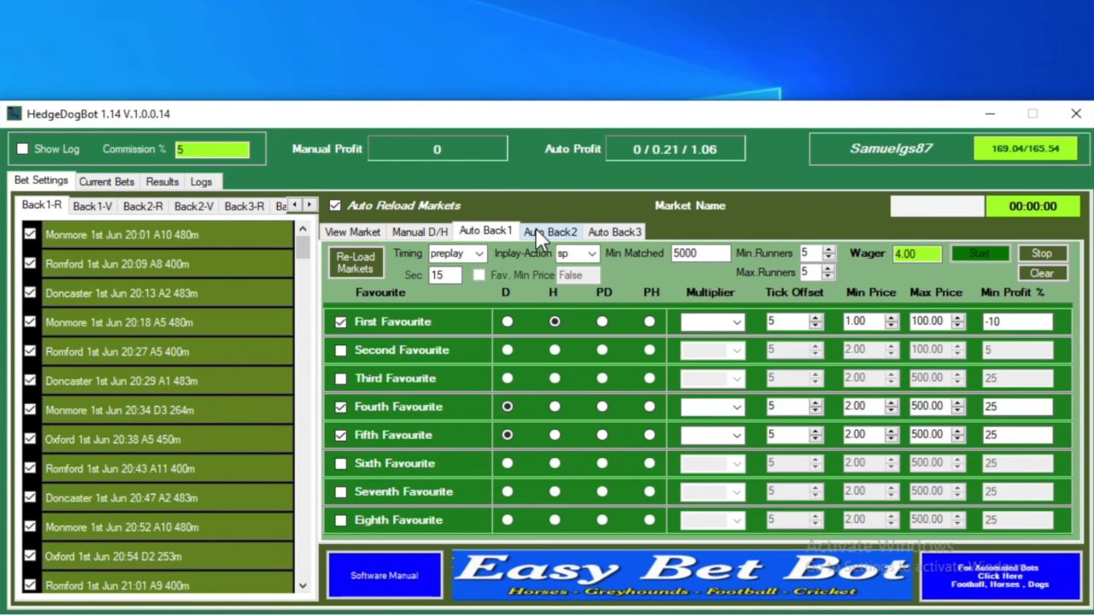
Show the Auto Back2 settings with the Australian race markets from Dubbo, Geelong and Ipswich
{"action": "left_click", "coordinate": [538, 234]}
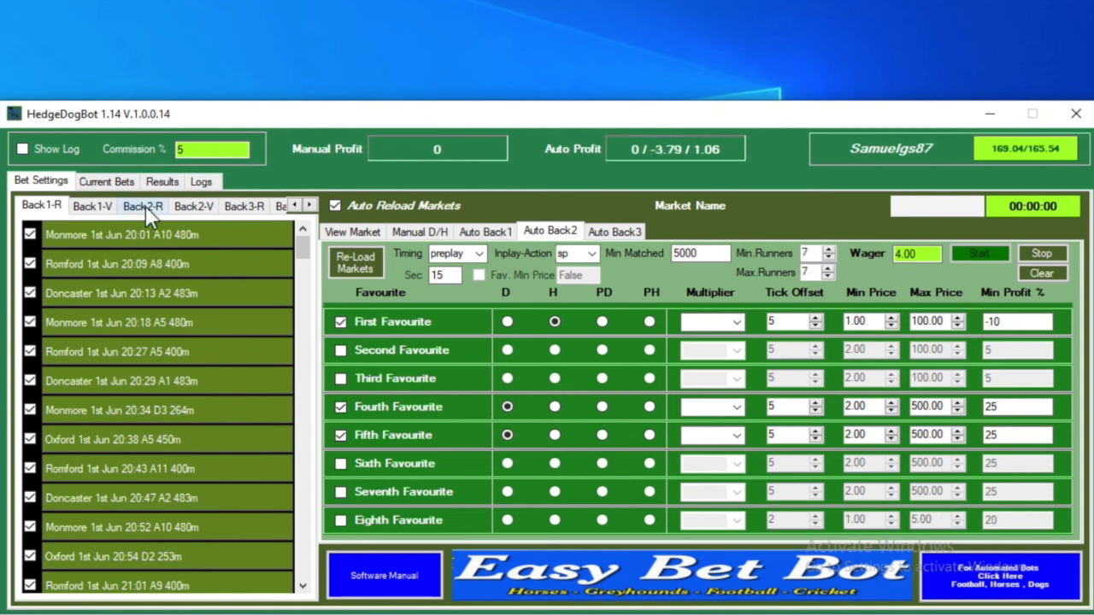
{"action": "left_click", "coordinate": [146, 208]}
{"action": "left_click", "coordinate": [564, 231]}
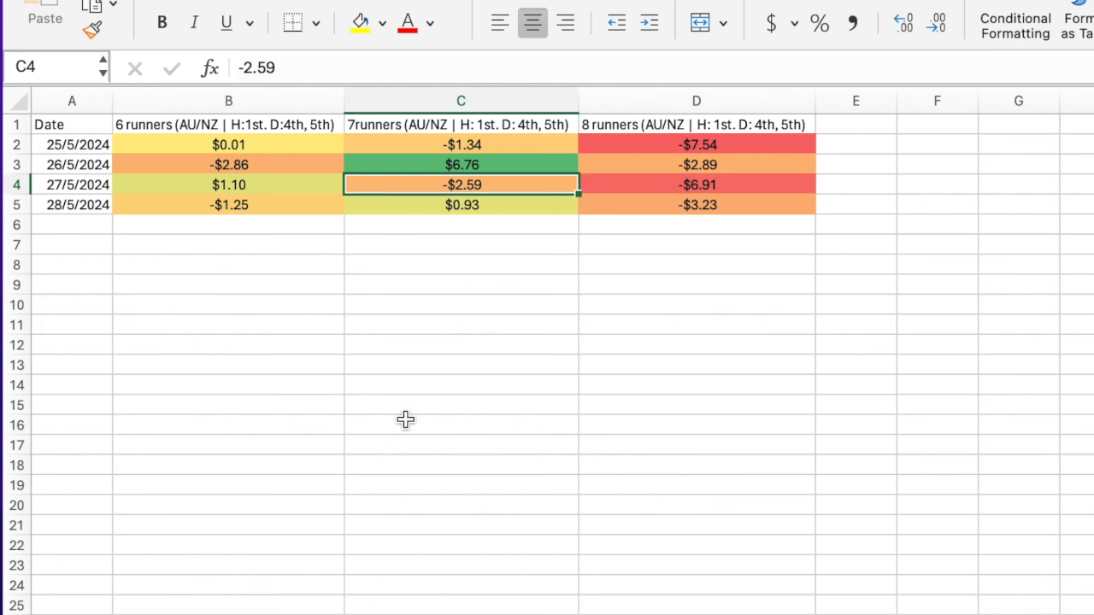
{"action": "left_click", "coordinate": [501, 166]}
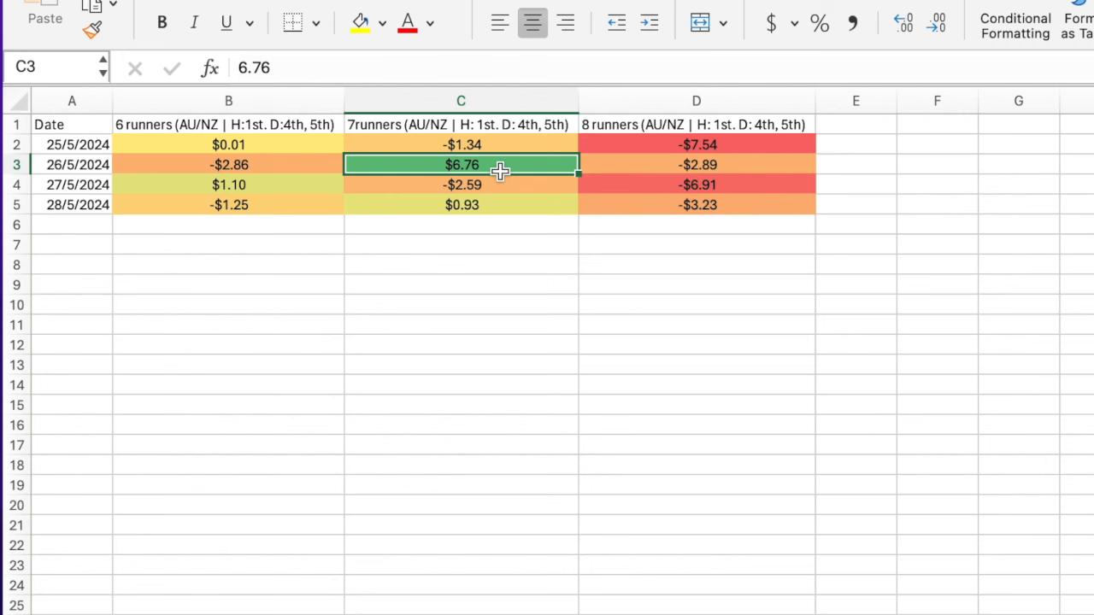
{"action": "left_click", "coordinate": [496, 202]}
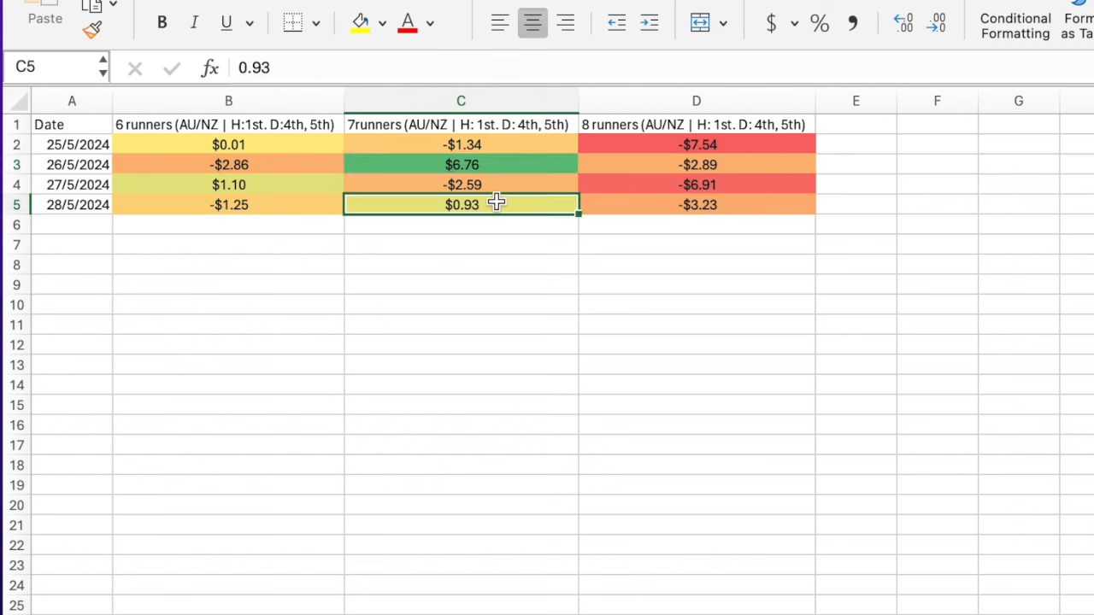
{"action": "left_click", "coordinate": [495, 183]}
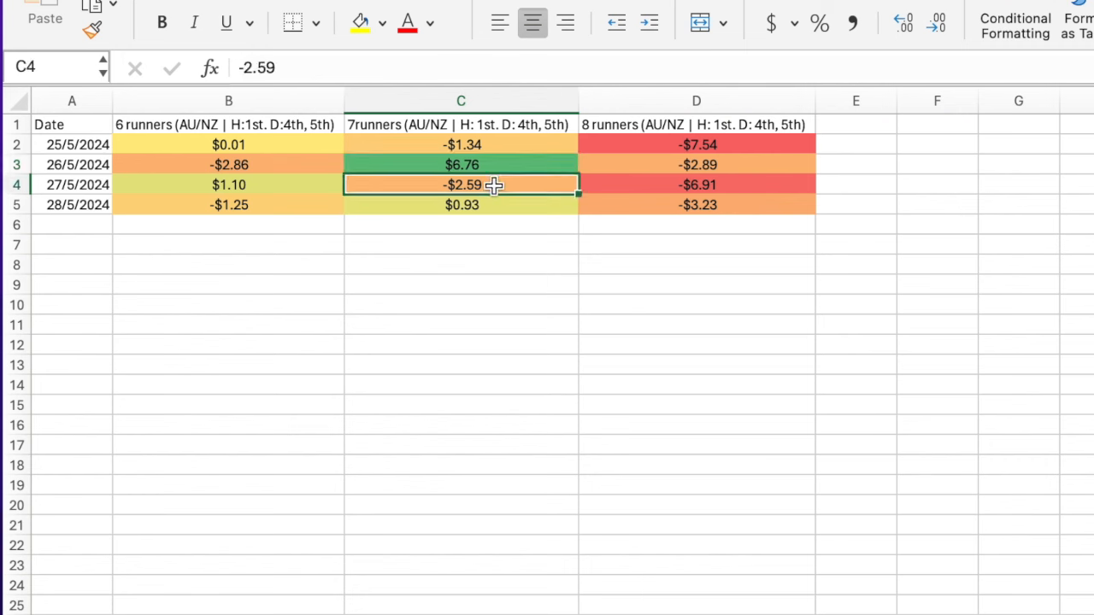
{"action": "left_click", "coordinate": [494, 145]}
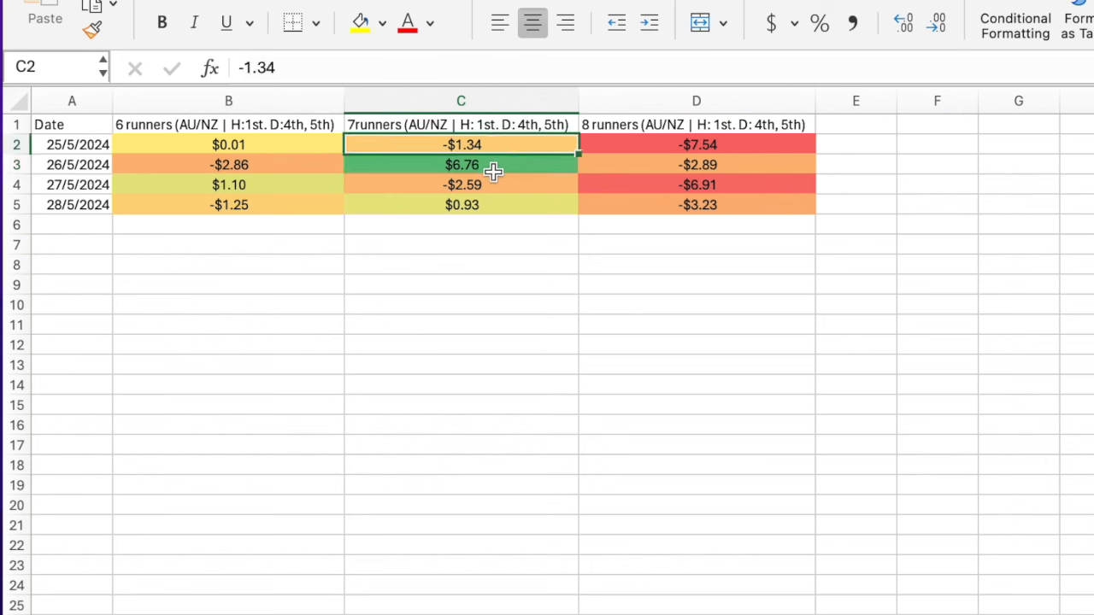
{"action": "left_click", "coordinate": [493, 184]}
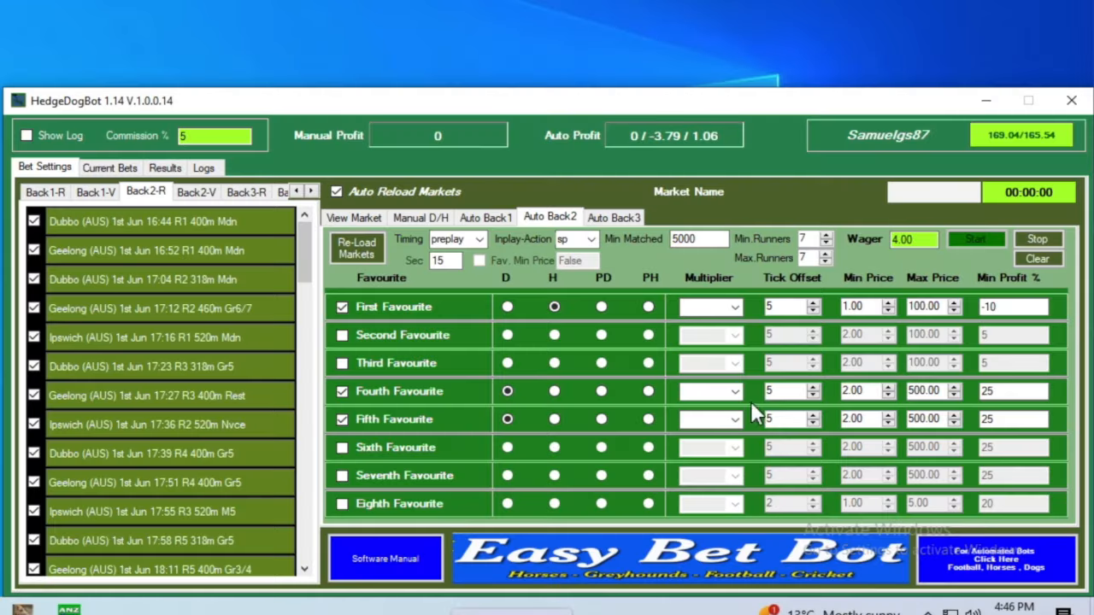
Show the Auto Back3 system's settings
{"action": "left_click", "coordinate": [621, 219]}
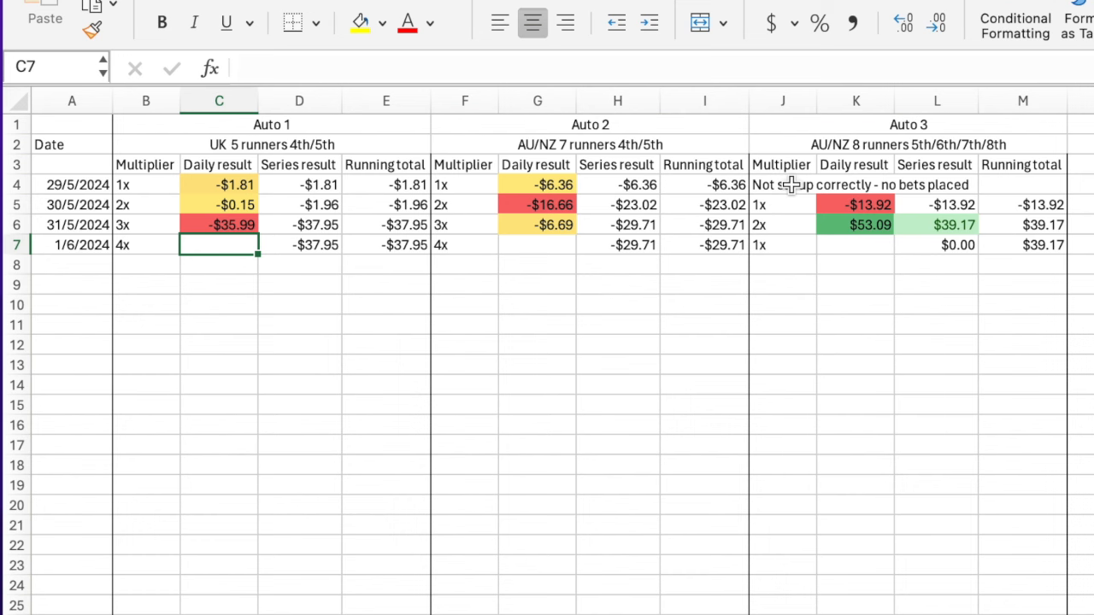
{"action": "left_click", "coordinate": [871, 205]}
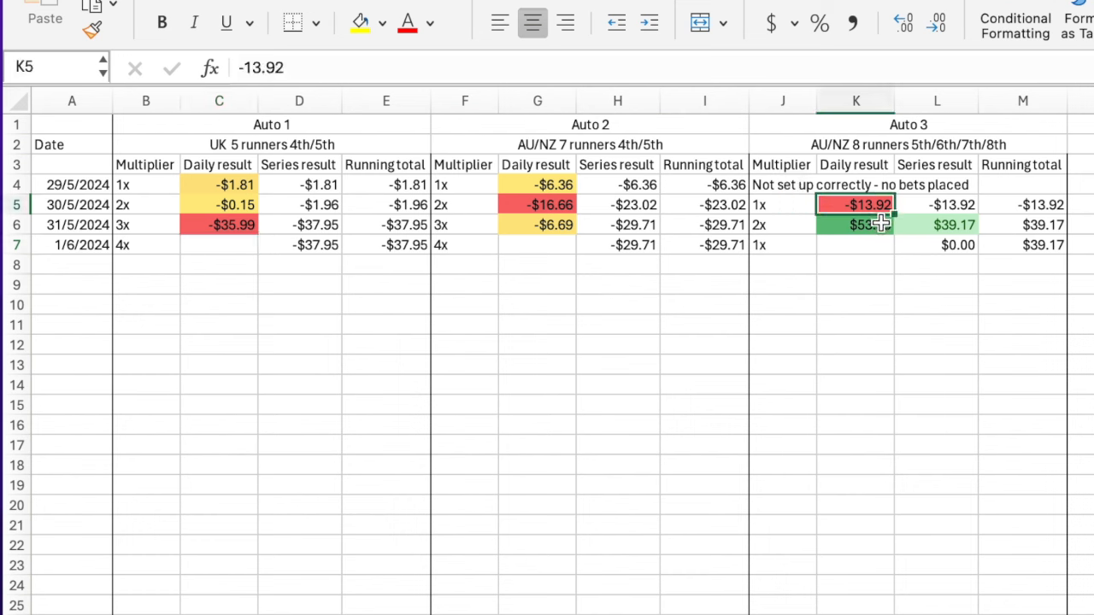
{"action": "left_click", "coordinate": [882, 224]}
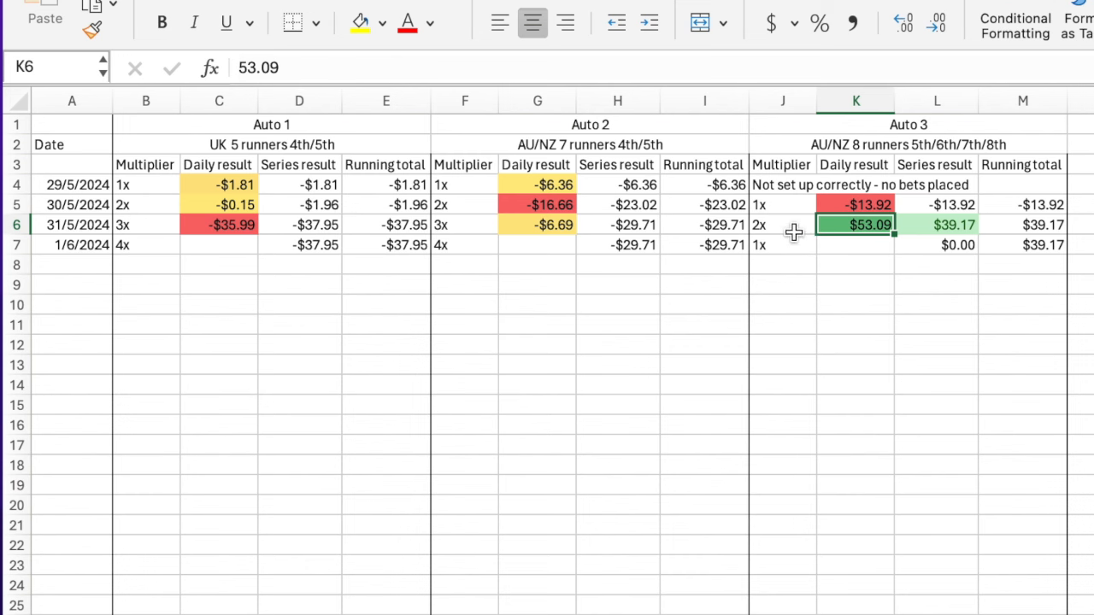